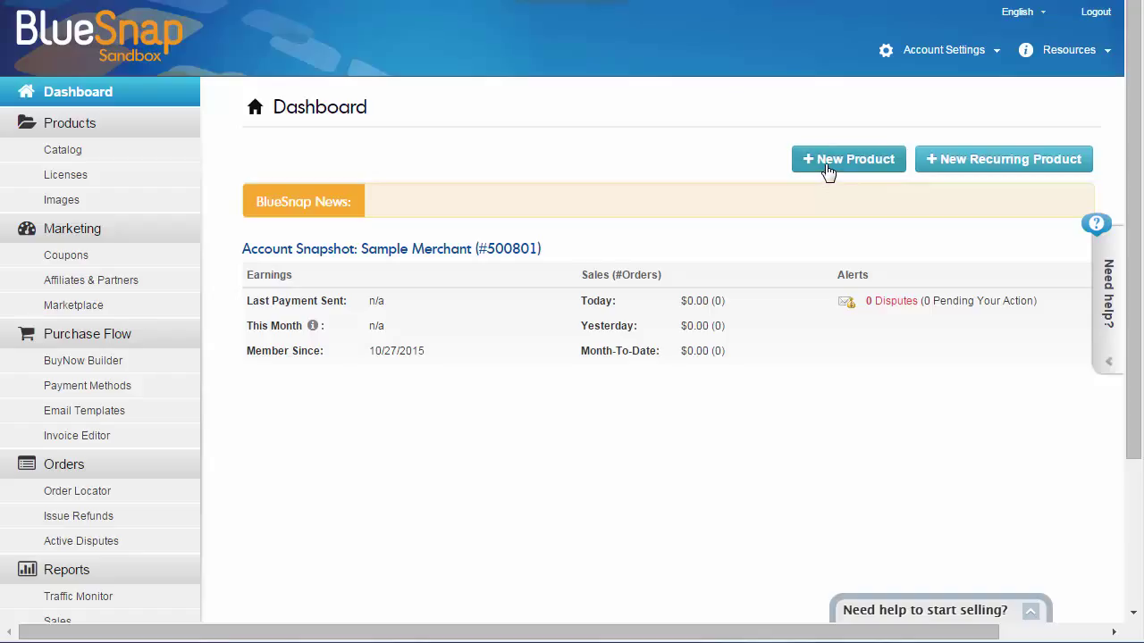
# Step: Create a new product 'My Awesome Game' with short description 'This is really an amazing game'
pyautogui.click(828, 170)
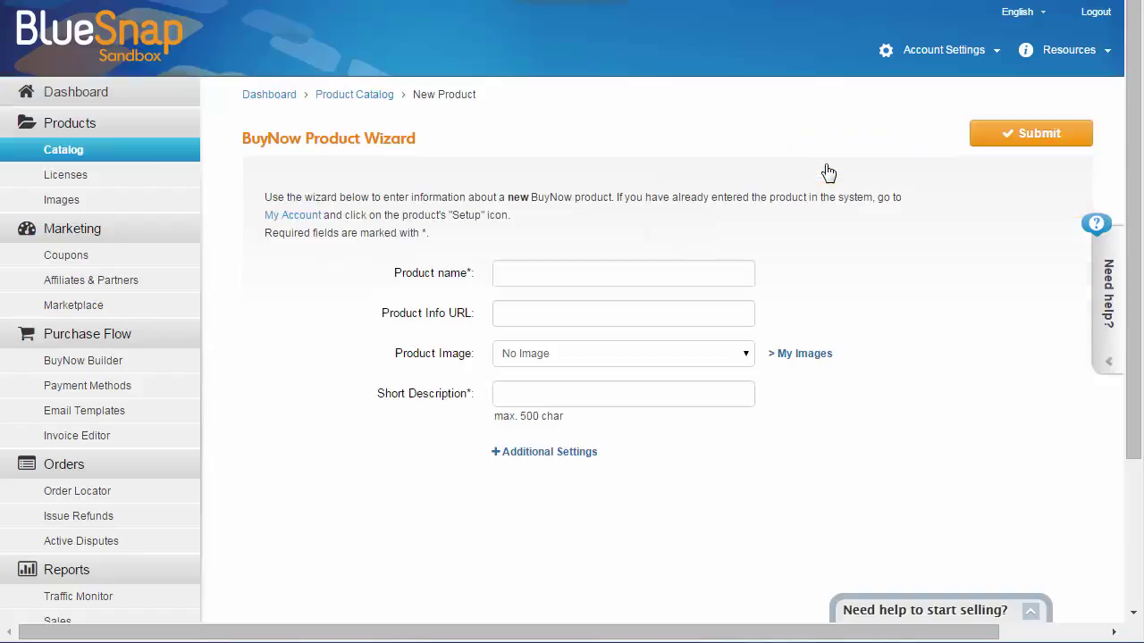
pyautogui.click(605, 272)
pyautogui.write('My Awesome Game')
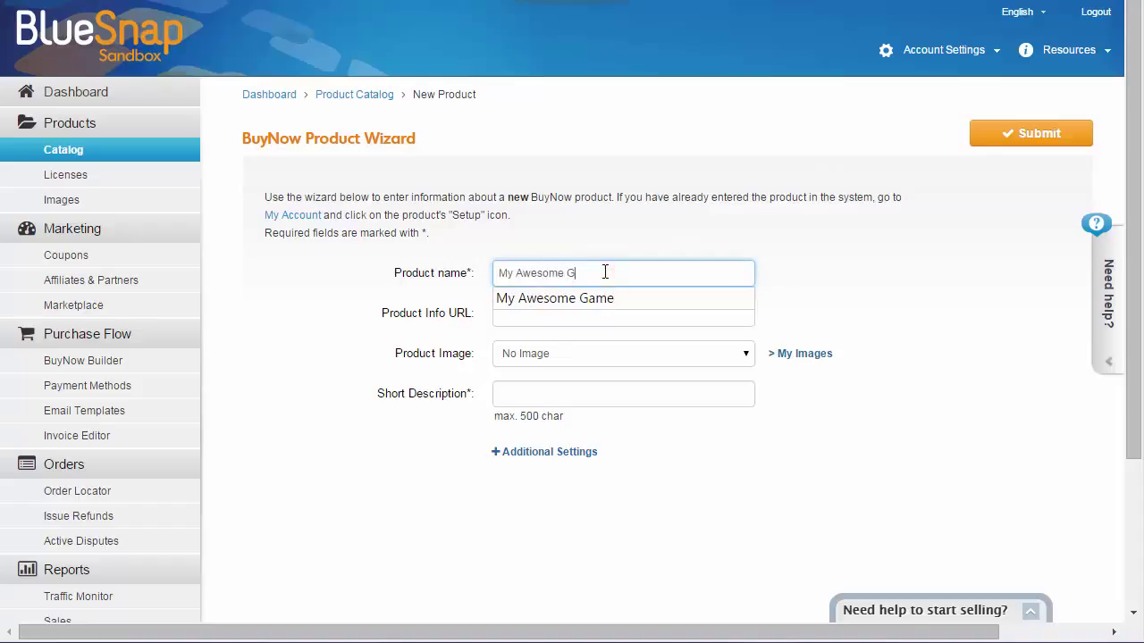
pyautogui.click(592, 397)
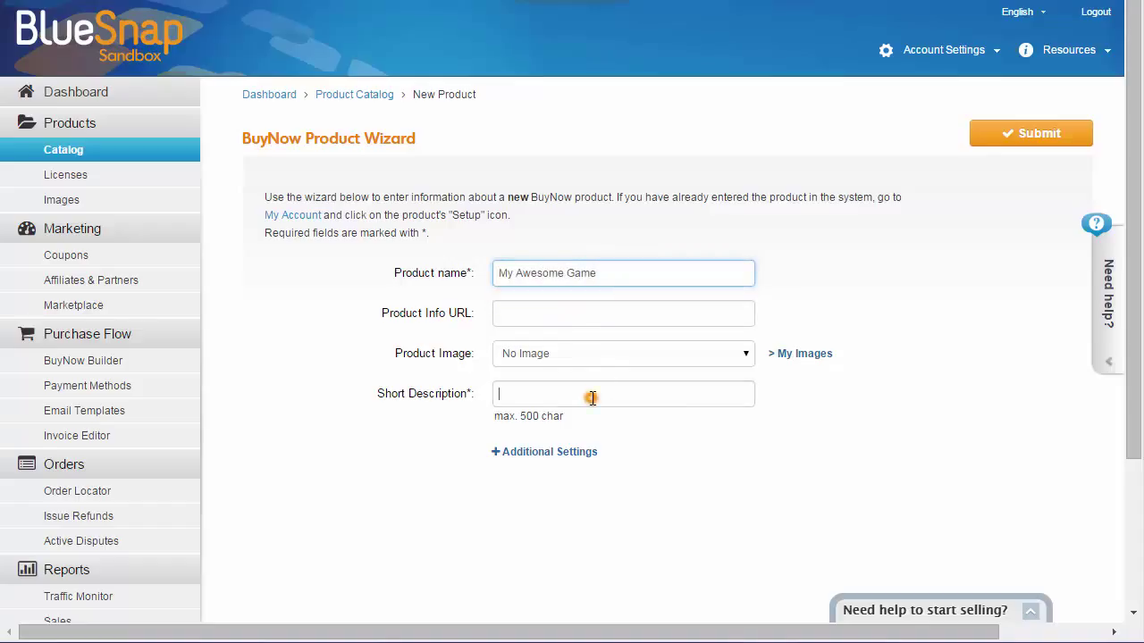
pyautogui.write('This is really an ')
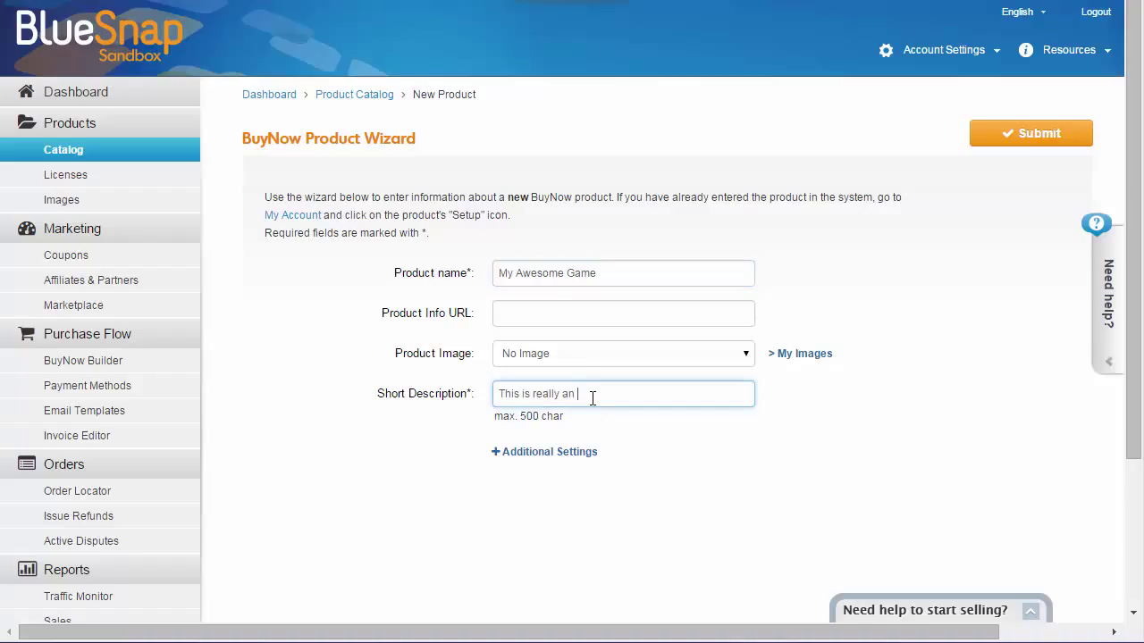
pyautogui.write('amazing game')
pyautogui.click(1021, 150)
pyautogui.click(1030, 134)
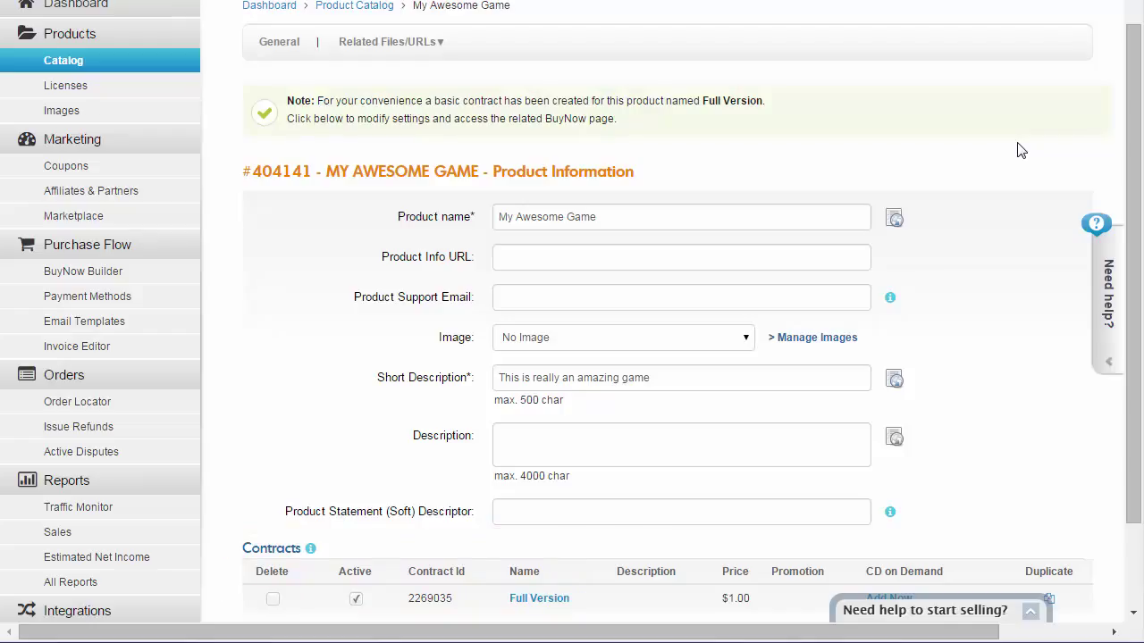
# Step: Rename the Full Version contract to 'Nintendo Version', set its price to 30.00, and submit
pyautogui.click(525, 611)
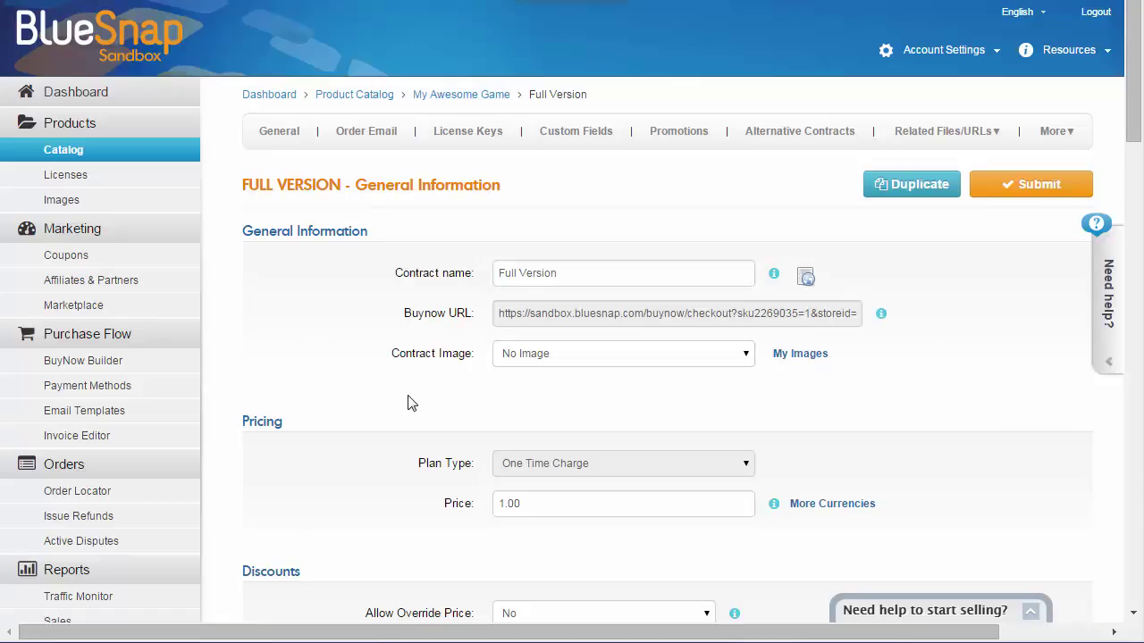
pyautogui.doubleClick(513, 273)
pyautogui.write('Nintendo')
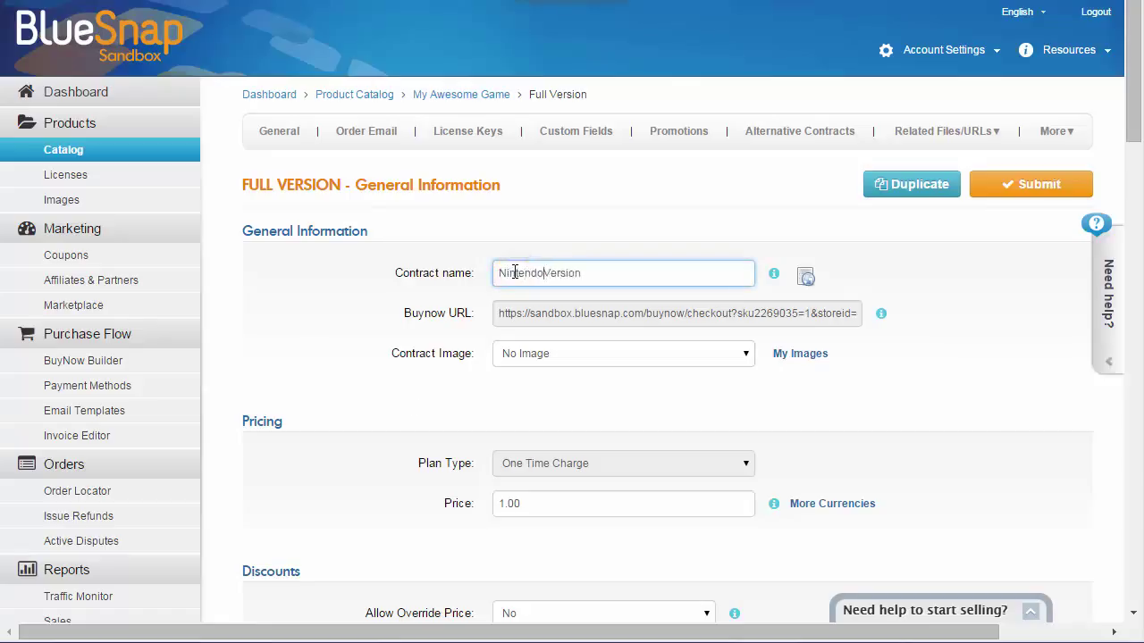
pyautogui.click(516, 501)
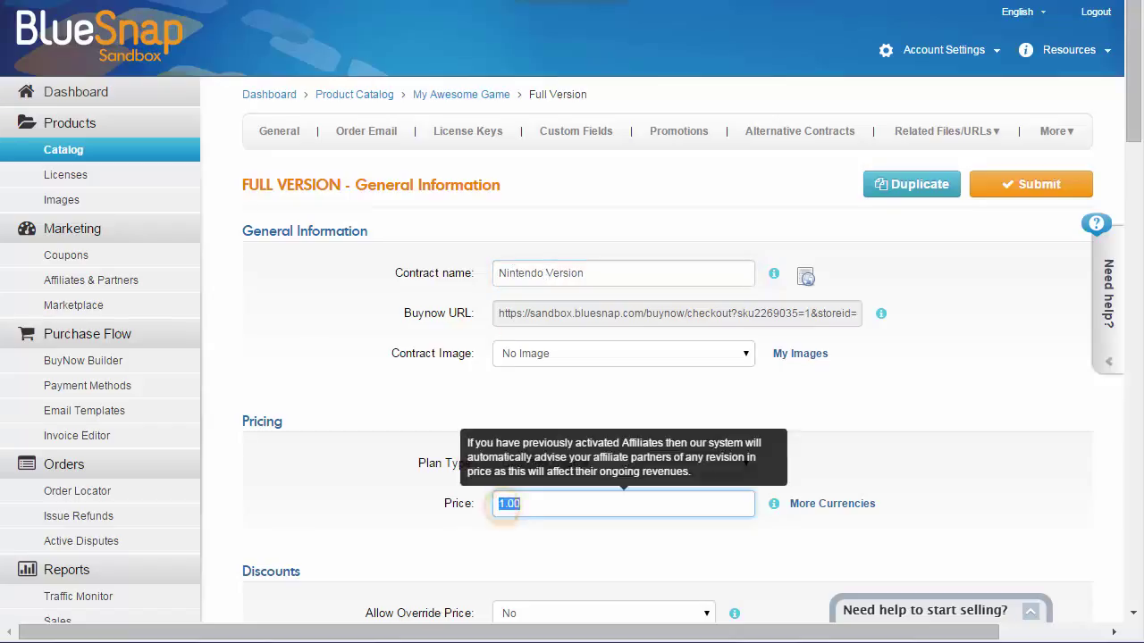
pyautogui.write('30.00')
pyautogui.click(408, 498)
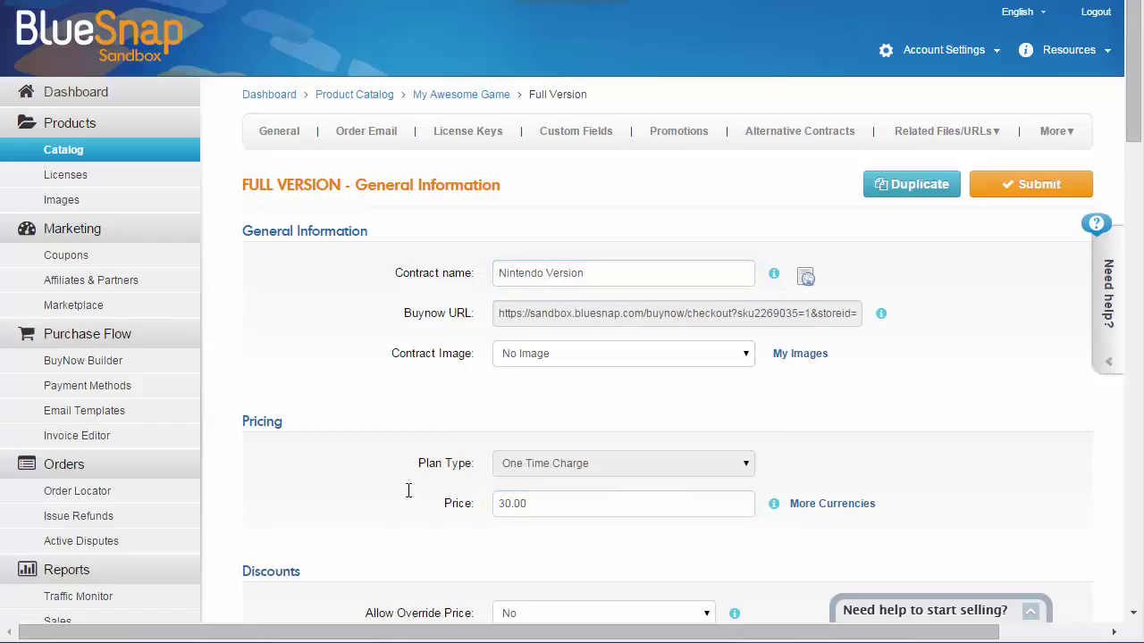
pyautogui.click(991, 191)
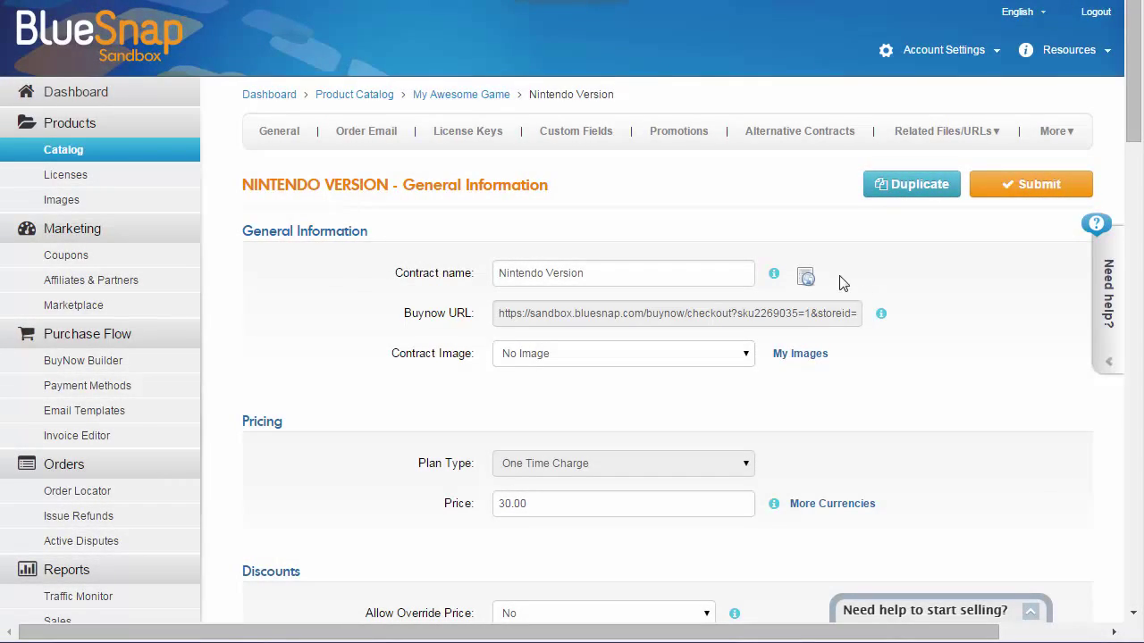
# Step: Go back to the Product Catalog via the breadcrumb link
pyautogui.click(386, 98)
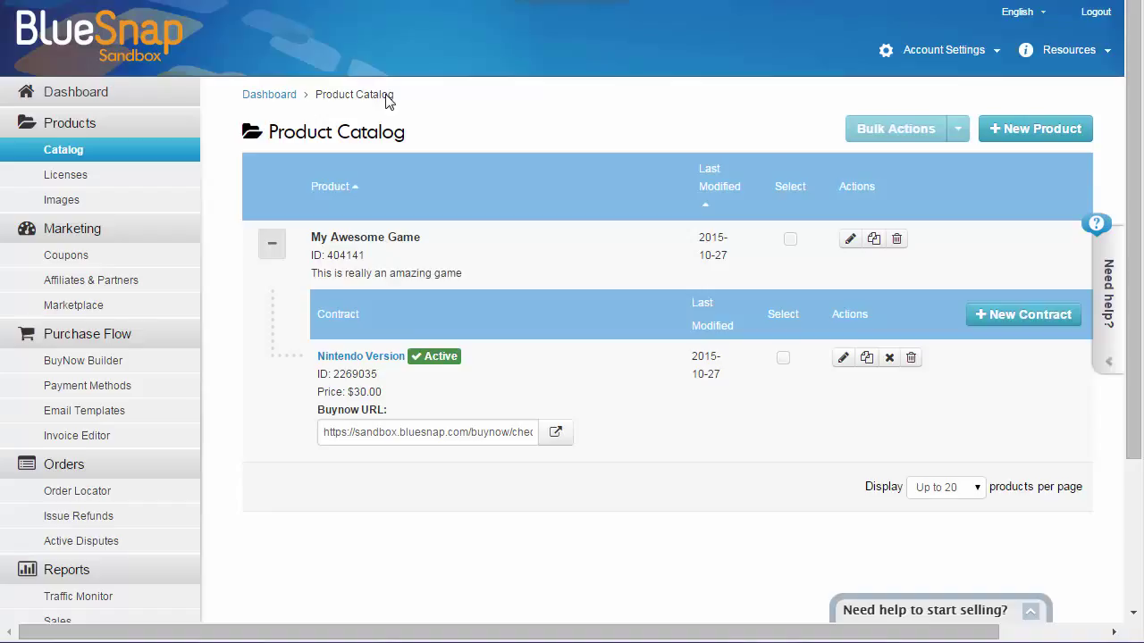
# Step: In BuyNow Builder's Skins Library, copy Desktop Slim and save it as 'MyDesktopSkin'
pyautogui.click(124, 359)
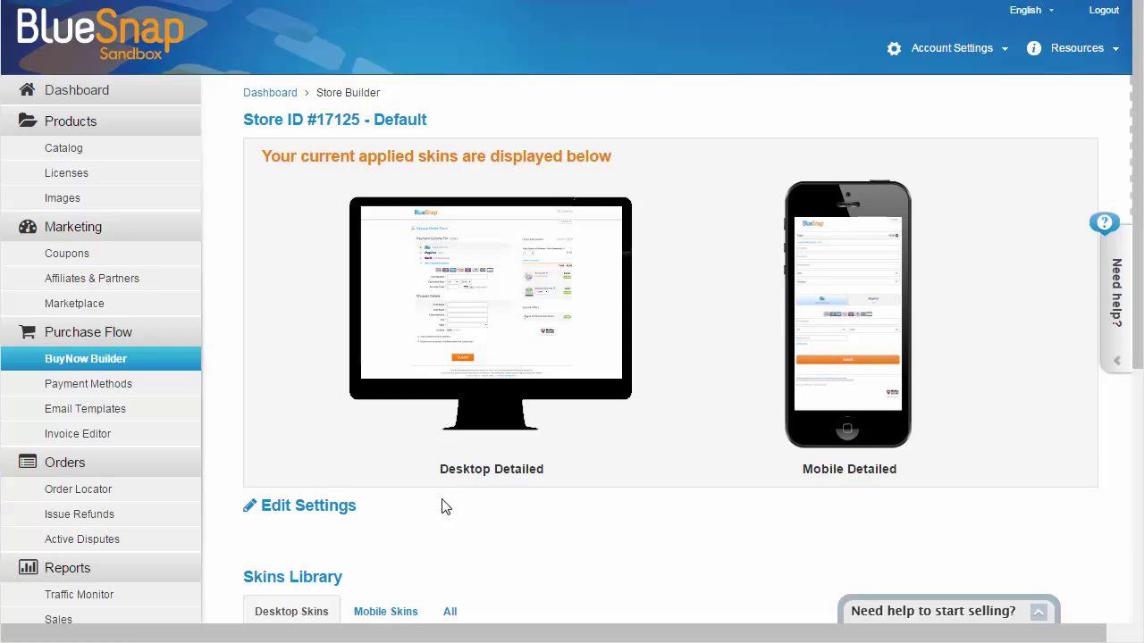
pyautogui.scroll(-5, 445, 506)
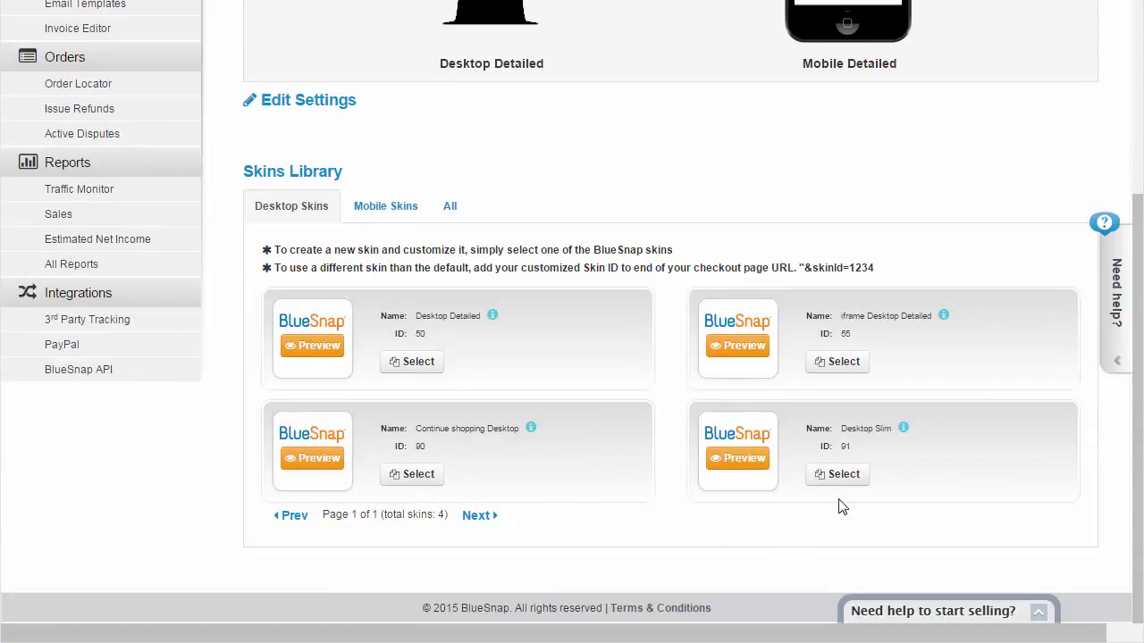
pyautogui.click(847, 477)
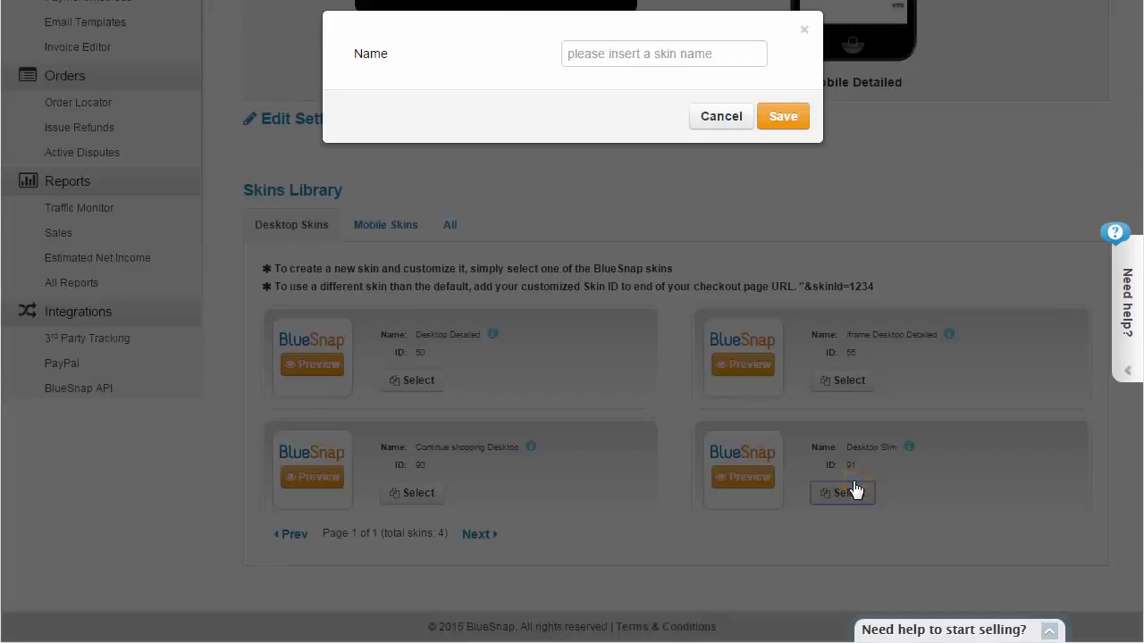
pyautogui.click(597, 48)
pyautogui.write('M')
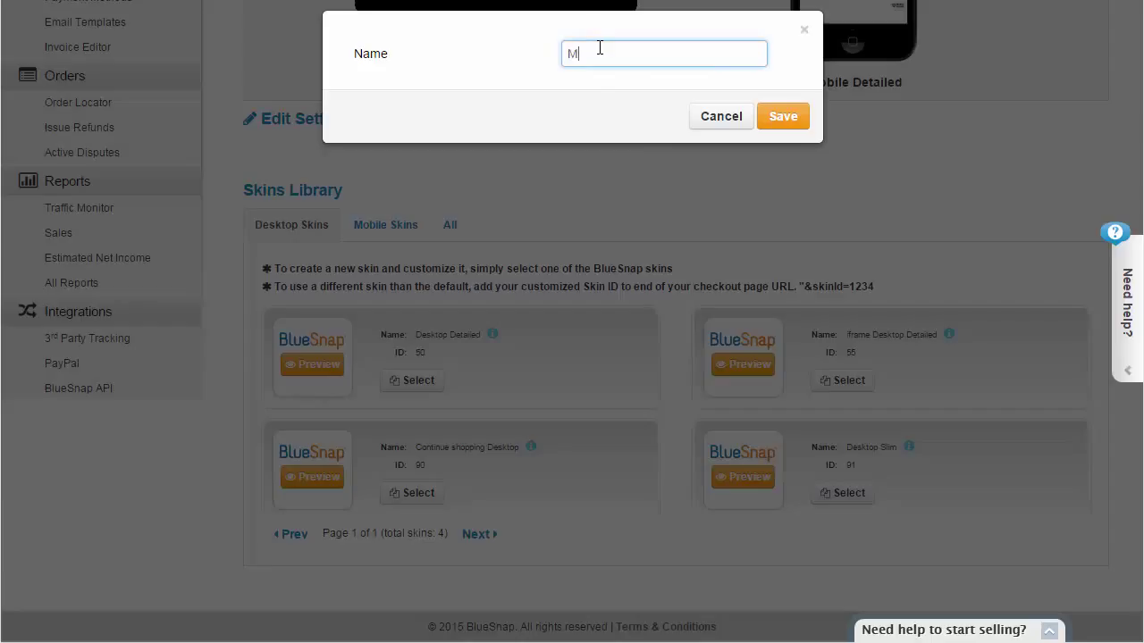
pyautogui.write('yDesktopSkin')
pyautogui.click(795, 123)
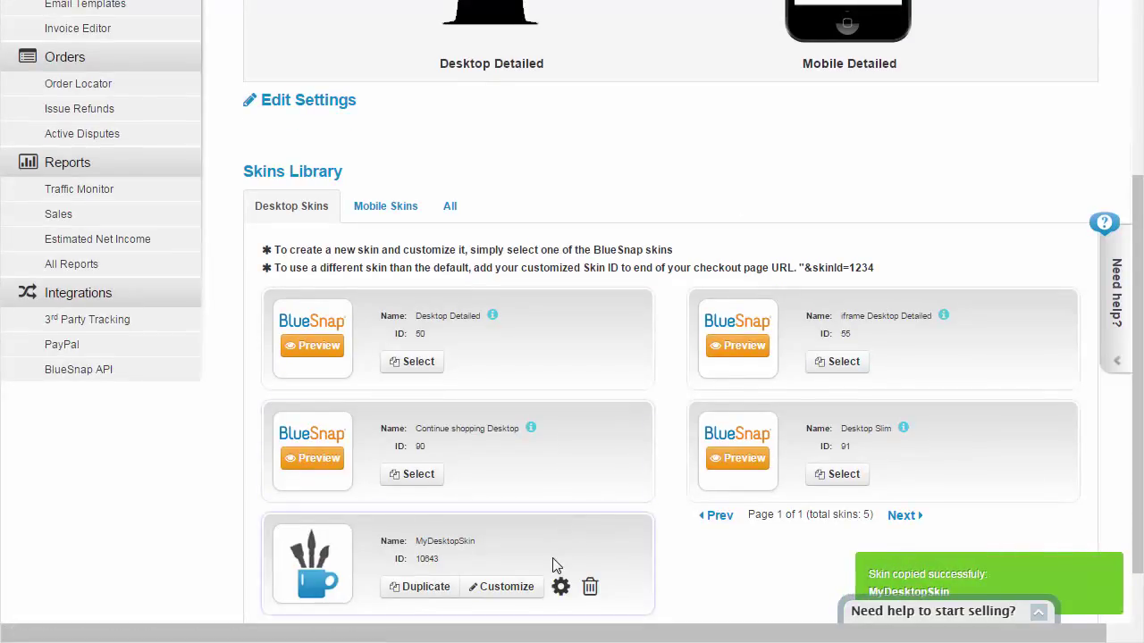
# Step: Give MyDesktopSkin the coffee-cup PNG logo and hide the Language Dropdown Menu
pyautogui.click(505, 590)
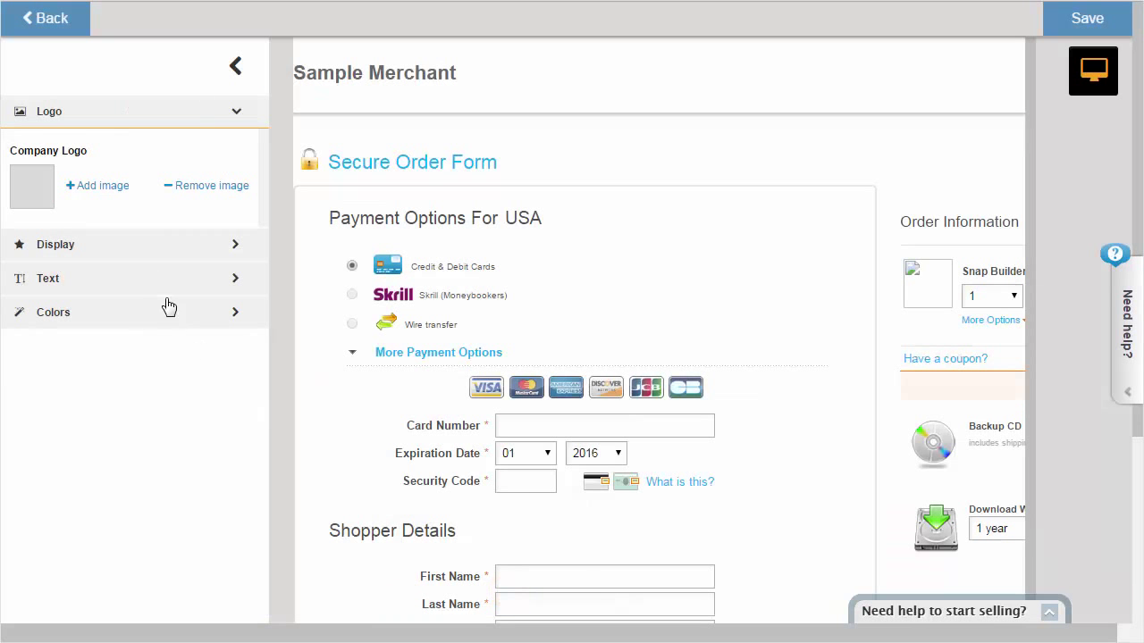
pyautogui.click(96, 185)
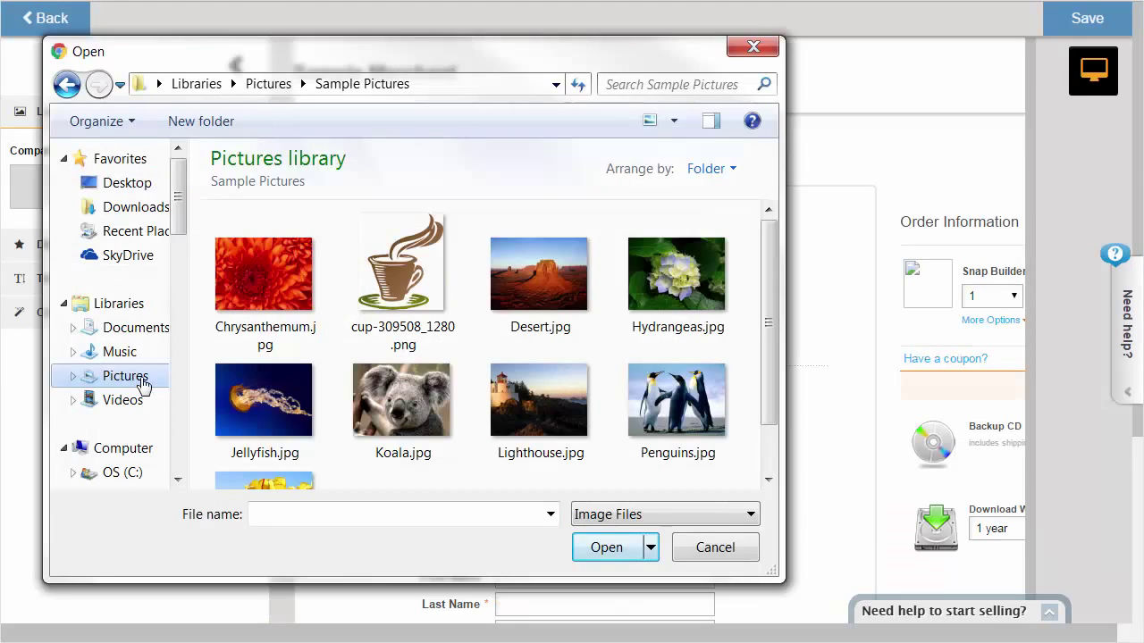
pyautogui.click(420, 284)
pyautogui.click(606, 547)
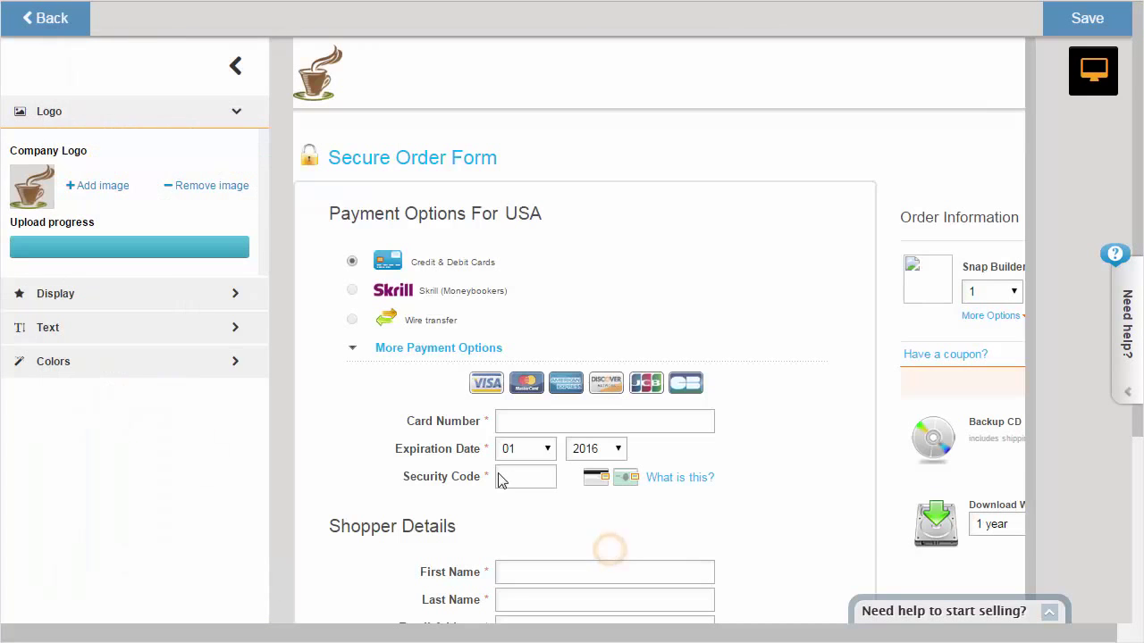
pyautogui.click(234, 295)
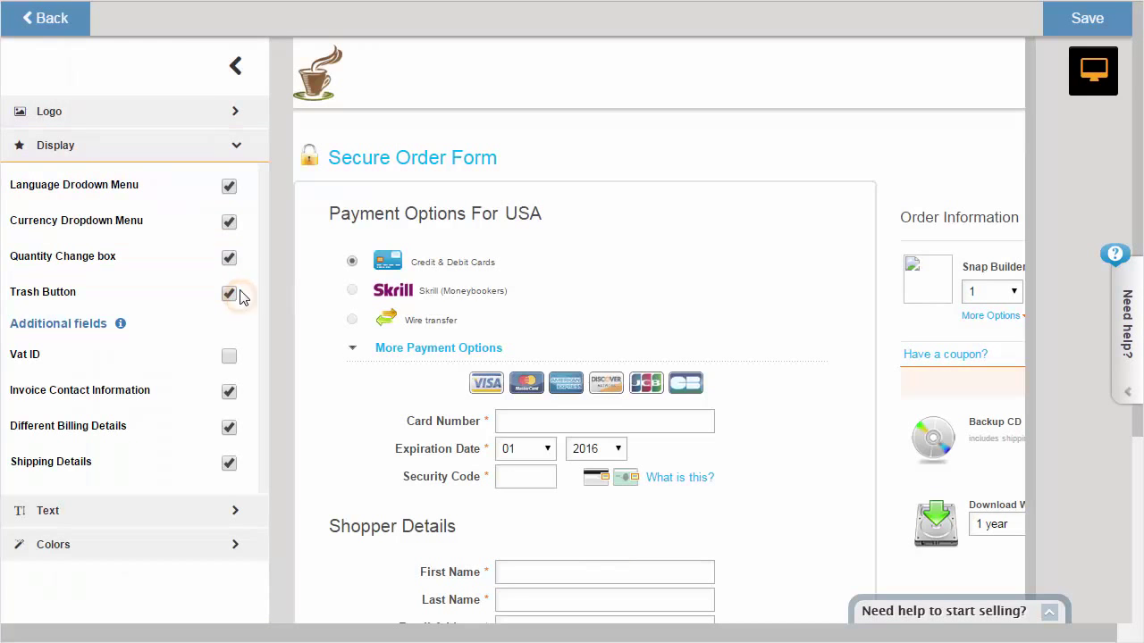
pyautogui.click(229, 187)
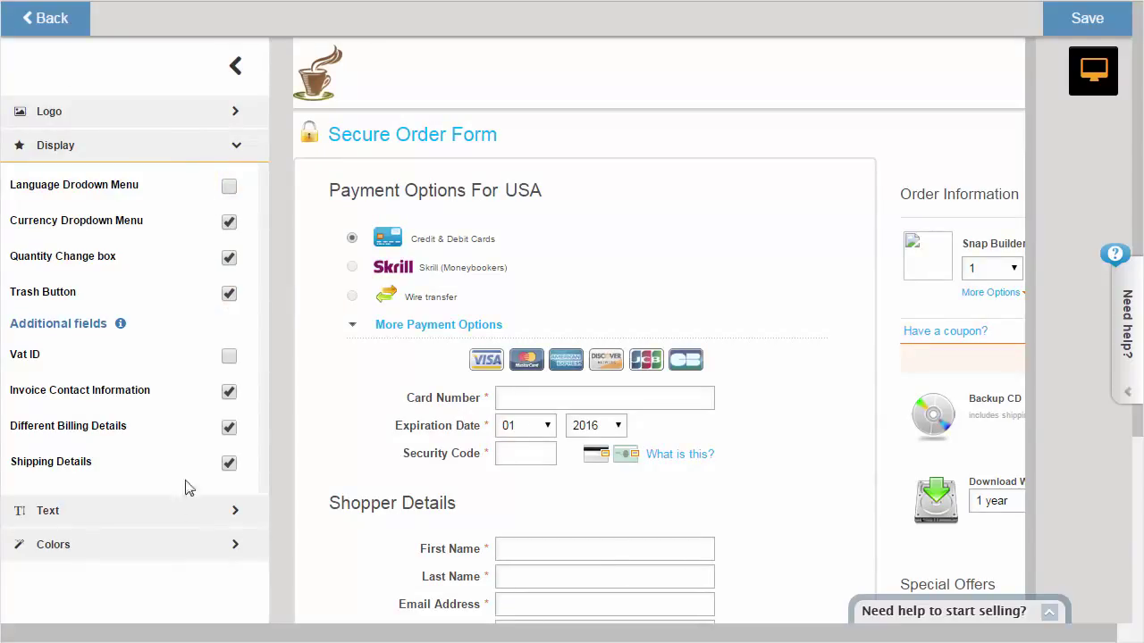
# Step: Run a test BuyNow purchase with sample details through to the order-completed page
pyautogui.click(212, 545)
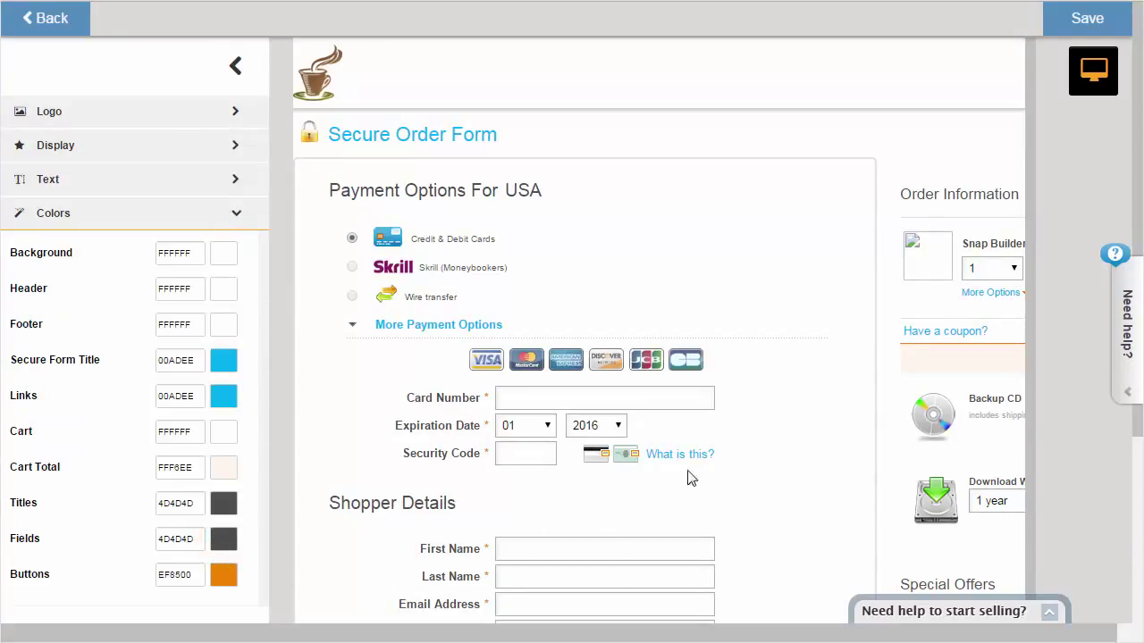
pyautogui.scroll(-4, 690, 478)
pyautogui.click(627, 391)
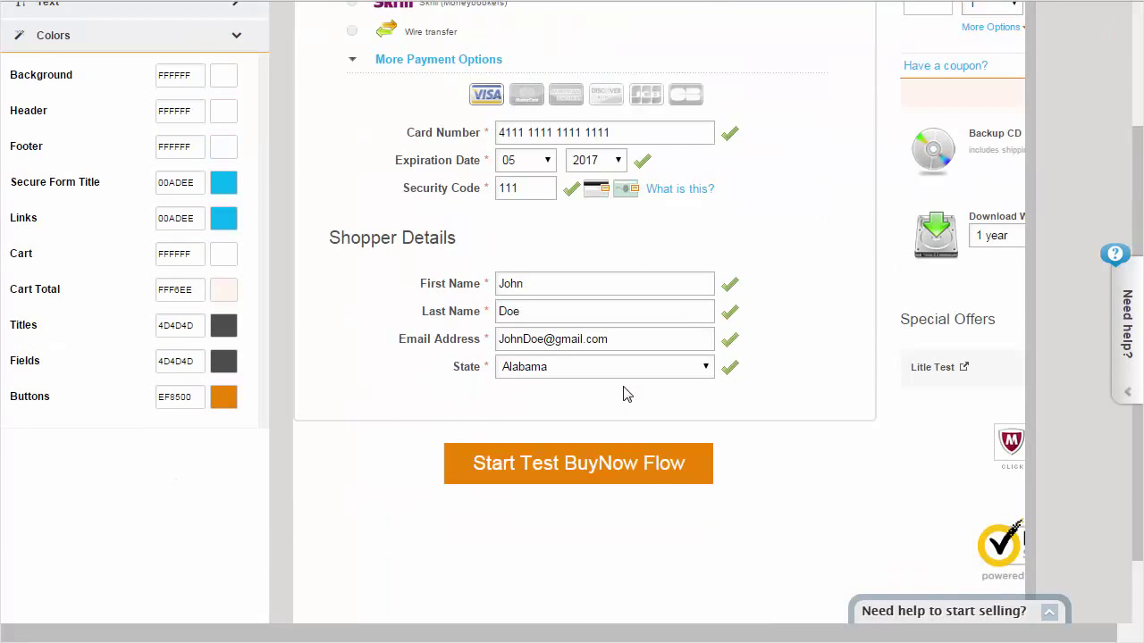
pyautogui.click(585, 464)
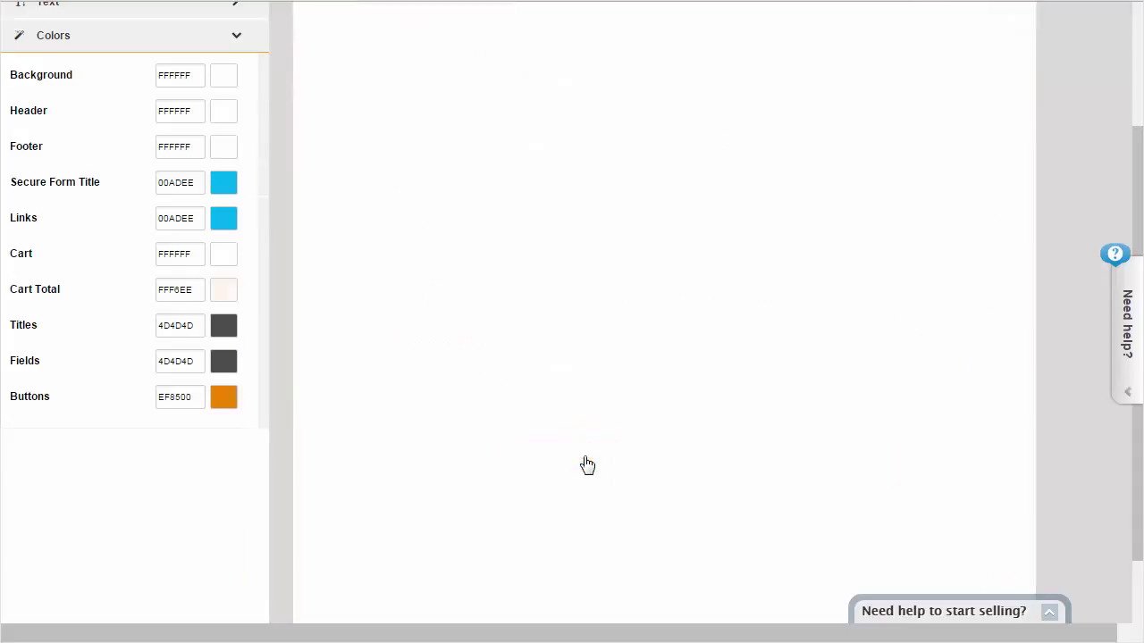
pyautogui.click(604, 467)
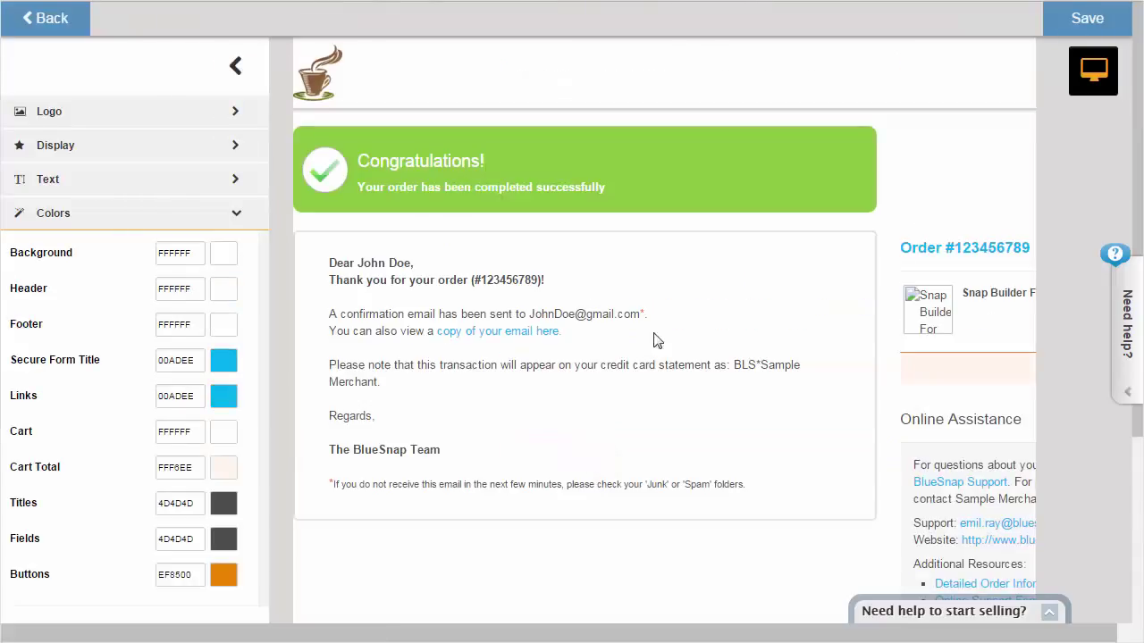
# Step: Save the skin, then set store skins to Desktop 10643 and Mobile 80 - Mobile Slim
pyautogui.click(1089, 19)
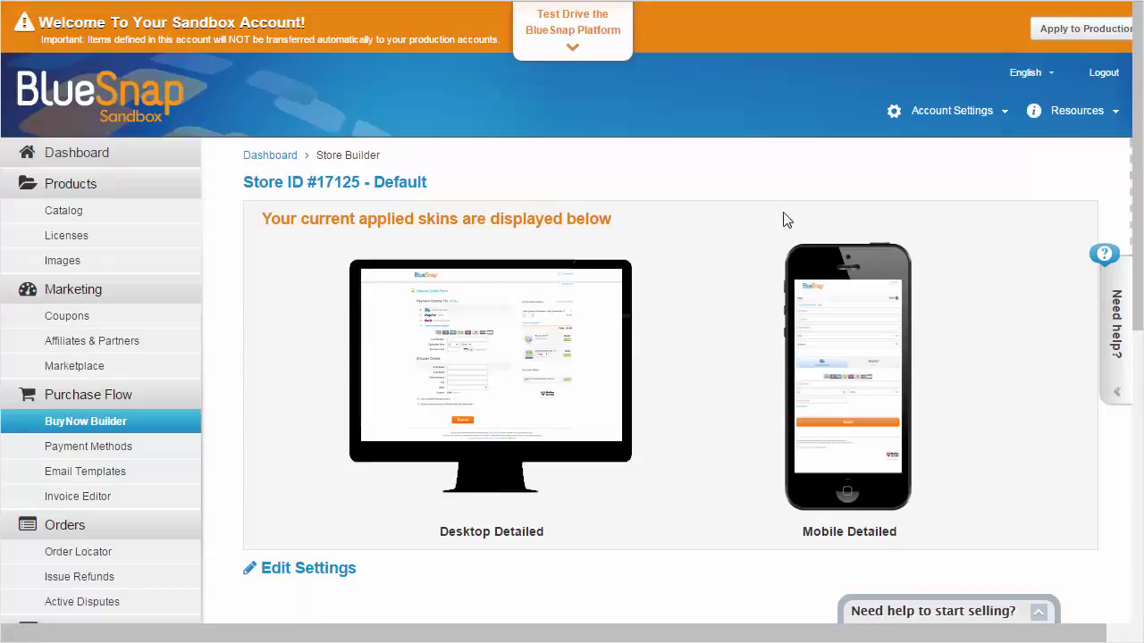
pyautogui.click(313, 577)
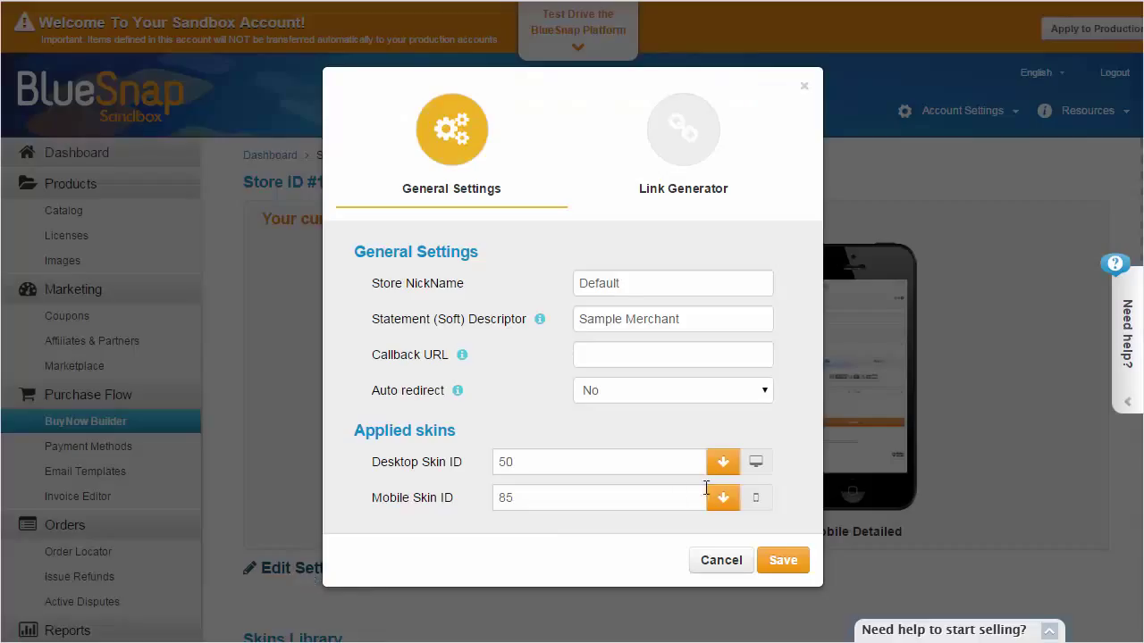
pyautogui.click(723, 462)
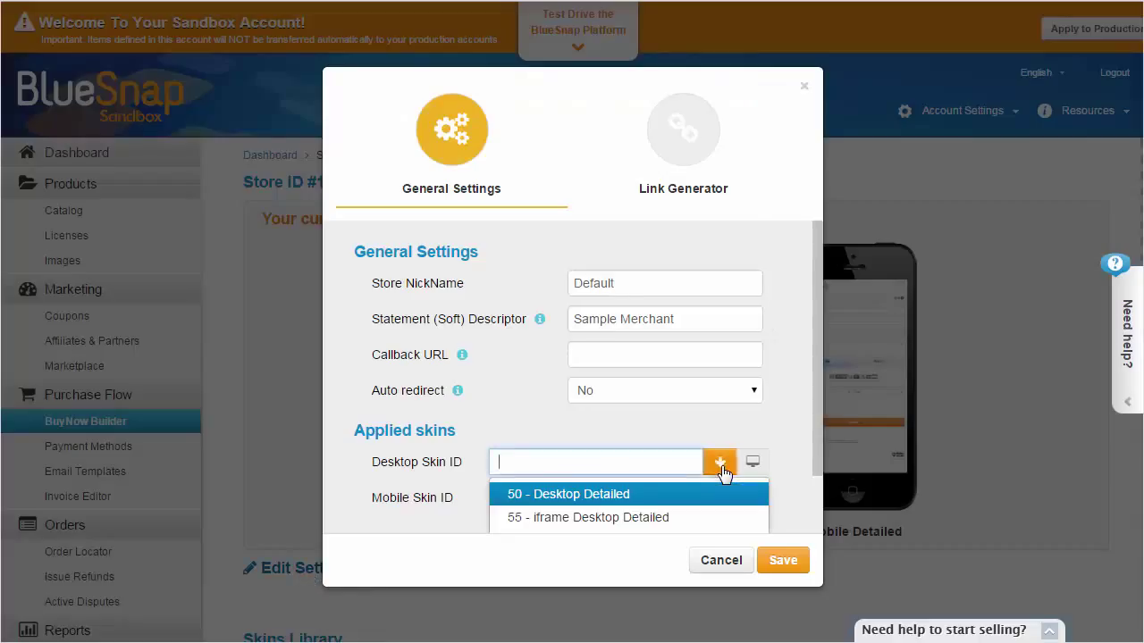
pyautogui.scroll(-1, 706, 473)
pyautogui.click(679, 516)
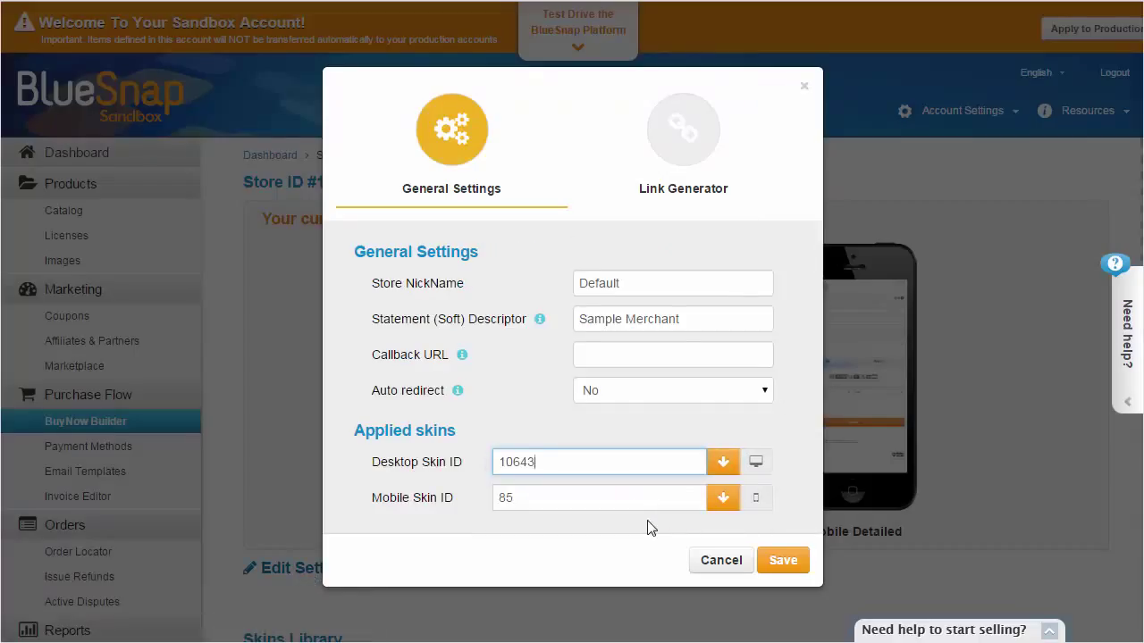
pyautogui.click(726, 508)
pyautogui.click(679, 529)
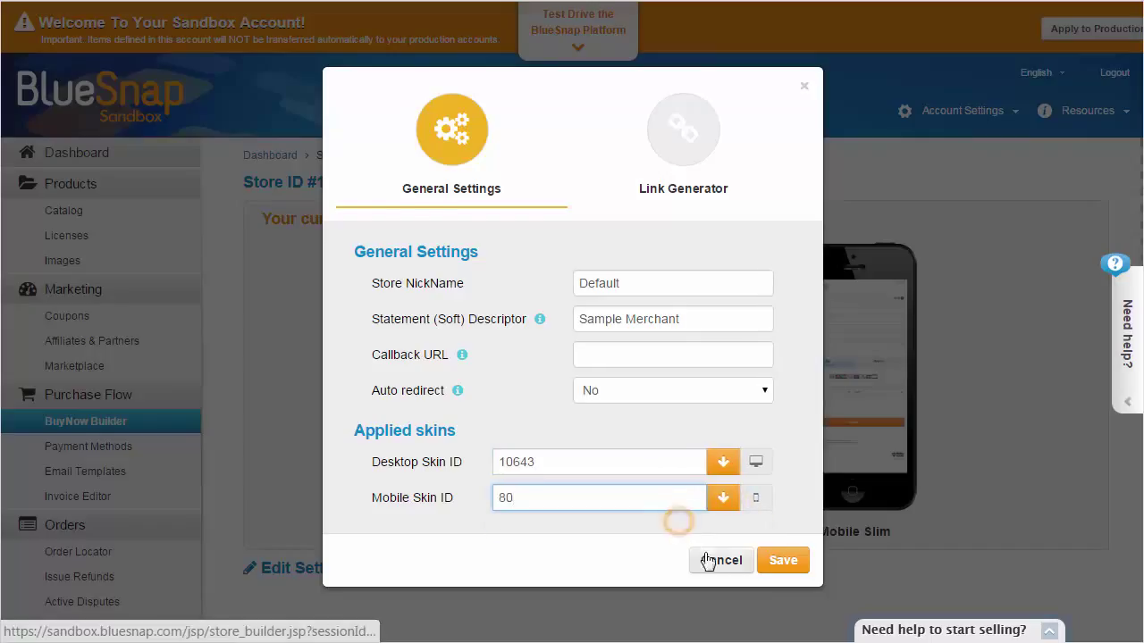
pyautogui.click(773, 563)
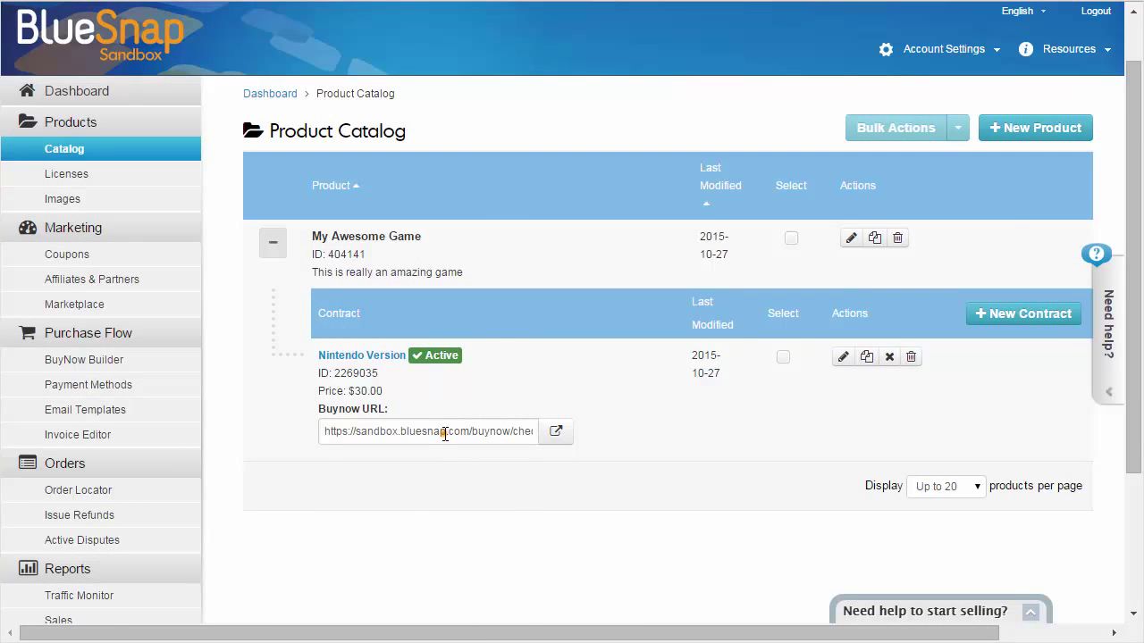
# Step: Open the Nintendo Version BuyNow URL to view its hosted checkout page
pyautogui.click(445, 432)
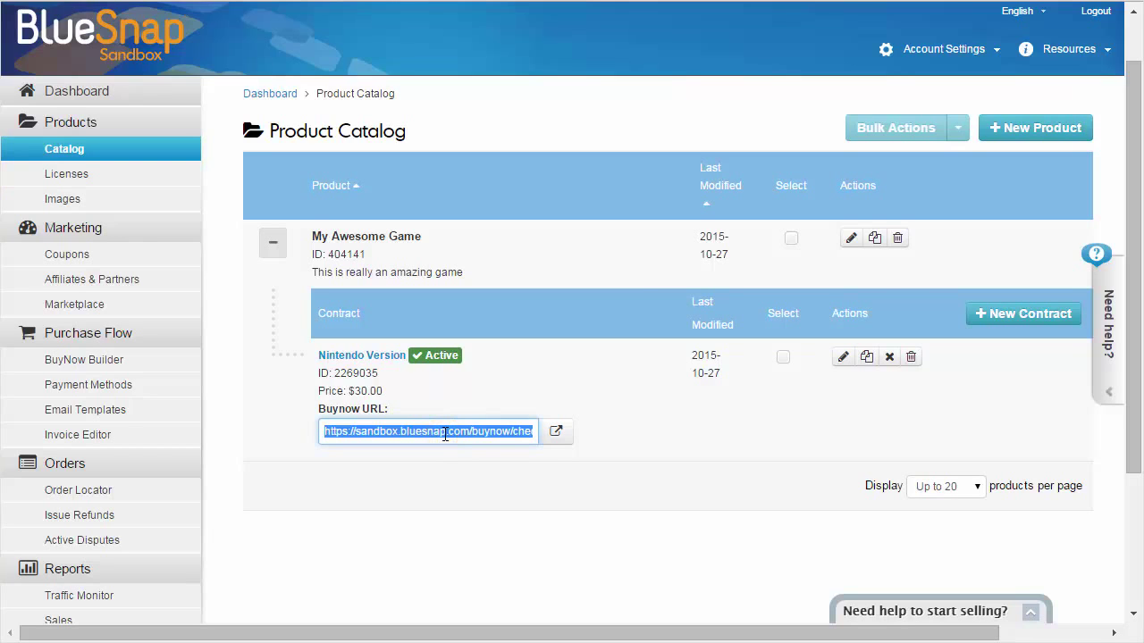
pyautogui.click(555, 432)
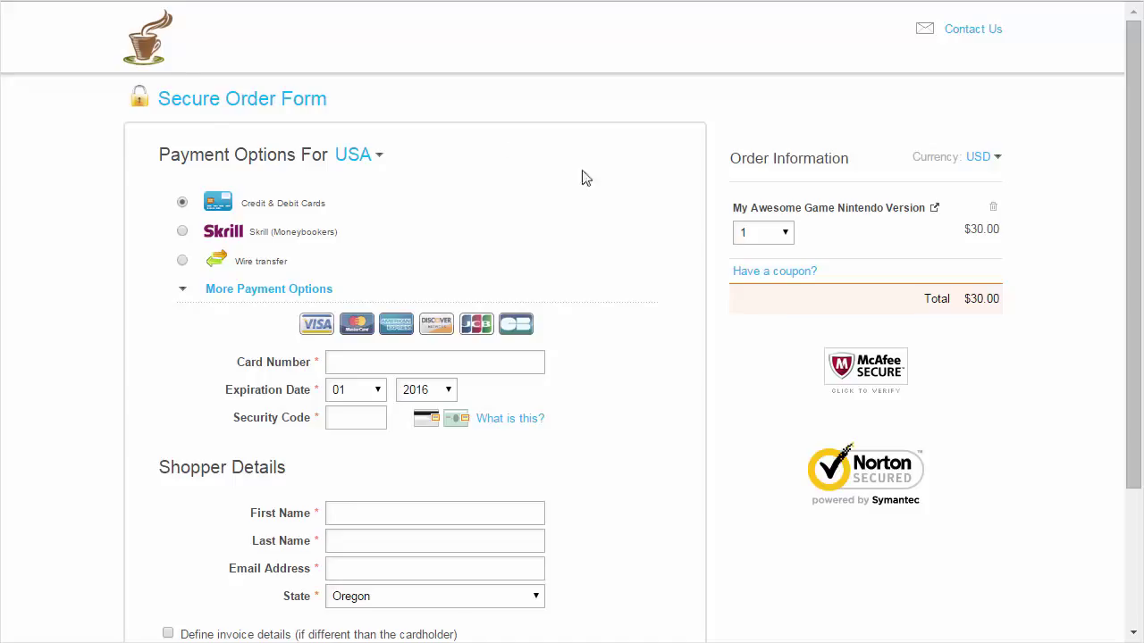
# Step: Show the Product Information popup for My Awesome Game Nintendo Version in Order Information
pyautogui.moveTo(938, 213)
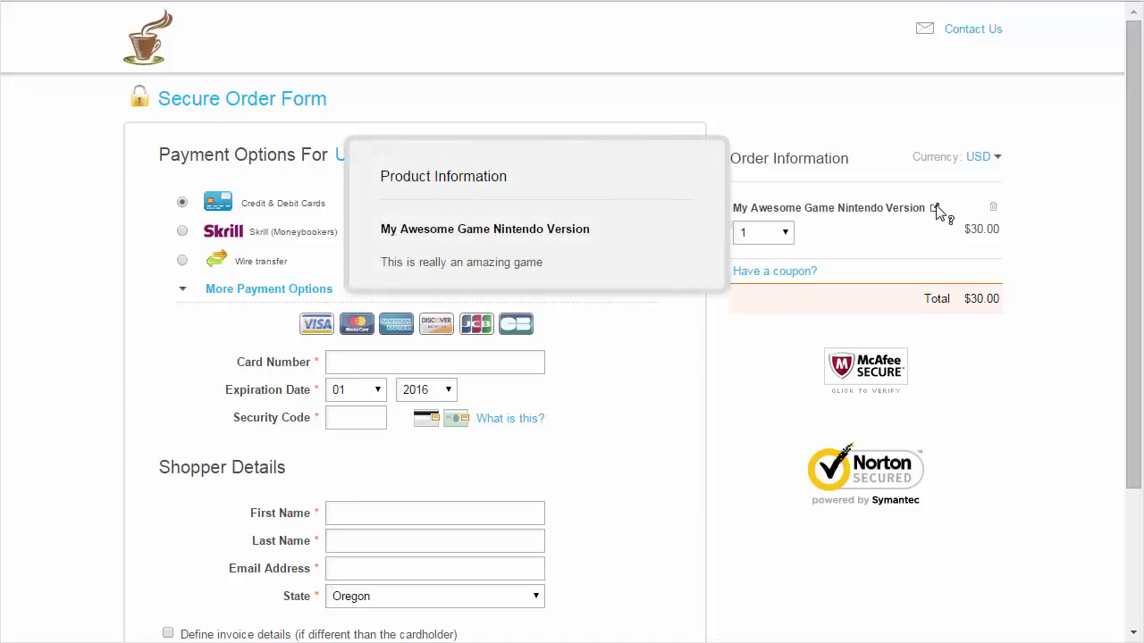